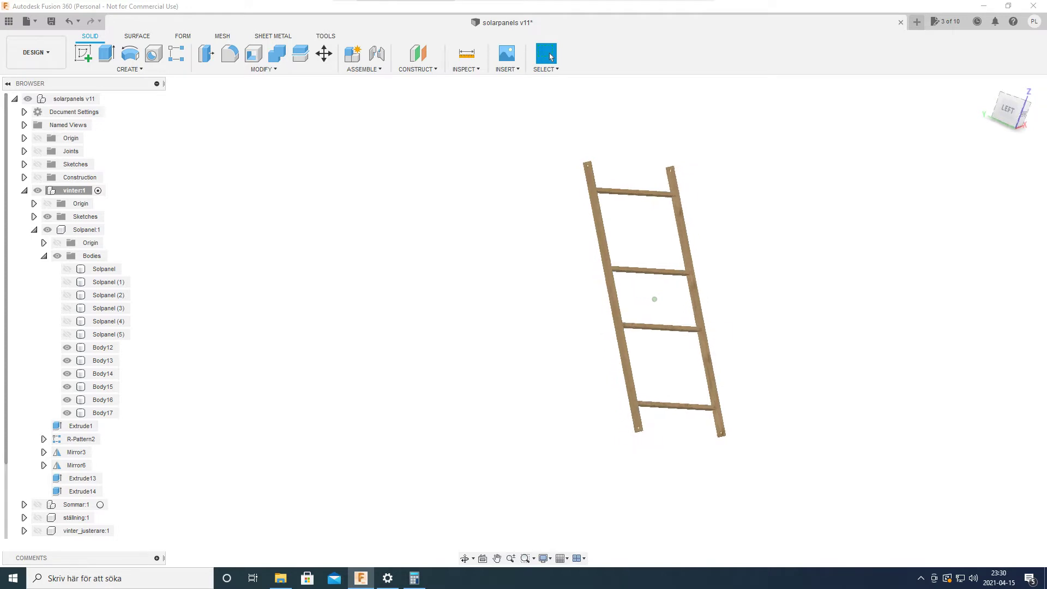
Turn on visibility for the Solpanel, Solpanel (1), (2), (4) and (5) panel bodies
{"action": "middle_click_drag", "start_coordinate": [728, 306], "coordinate": [720, 299], "text": "shift"}
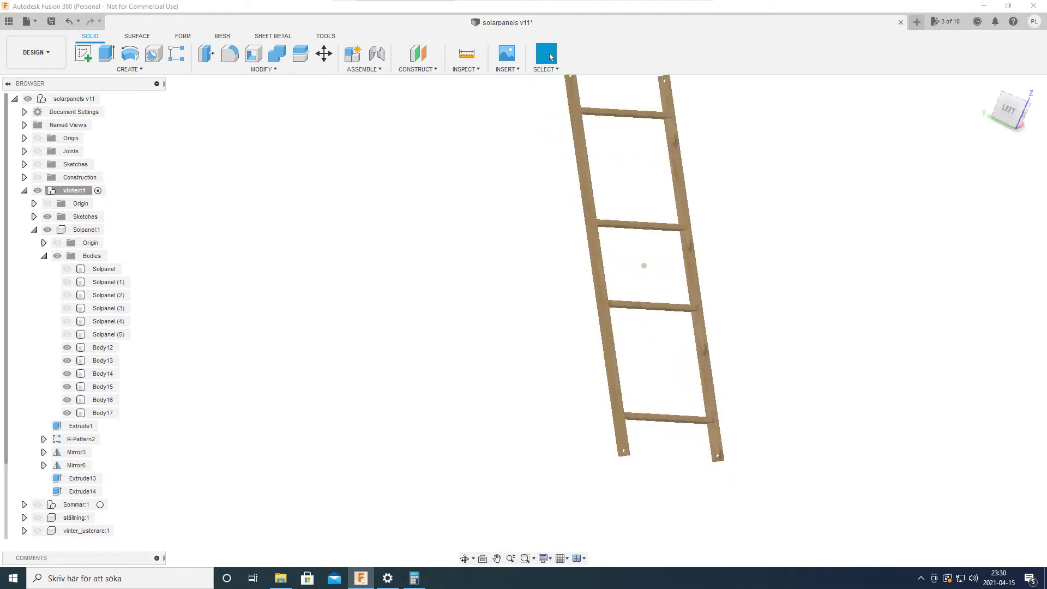
{"action": "middle_click_drag", "start_coordinate": [721, 300], "coordinate": [707, 290], "text": "shift"}
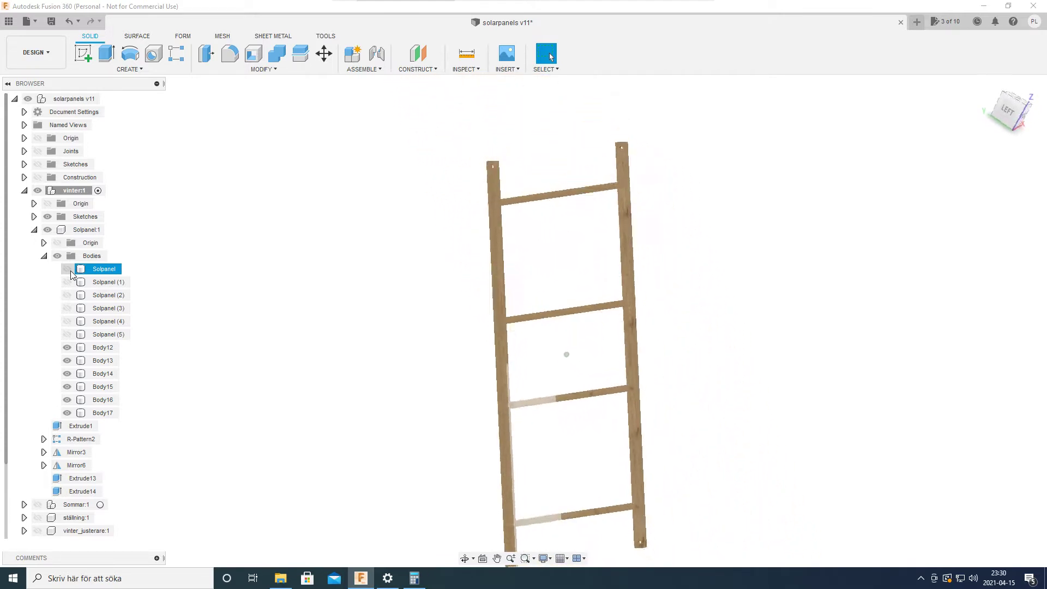
{"action": "left_click", "coordinate": [70, 270]}
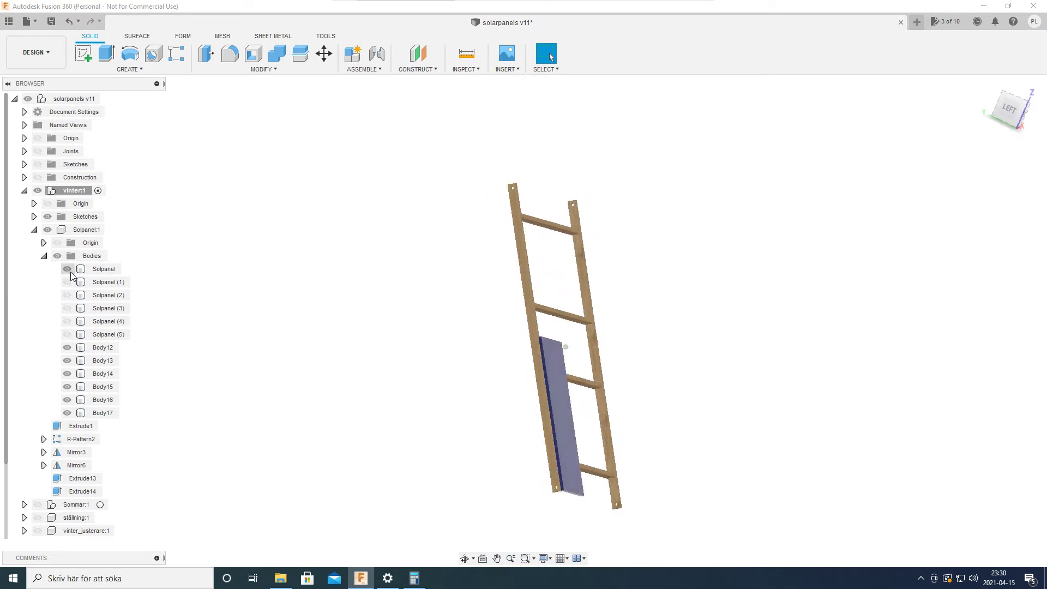
{"action": "left_click", "coordinate": [67, 282]}
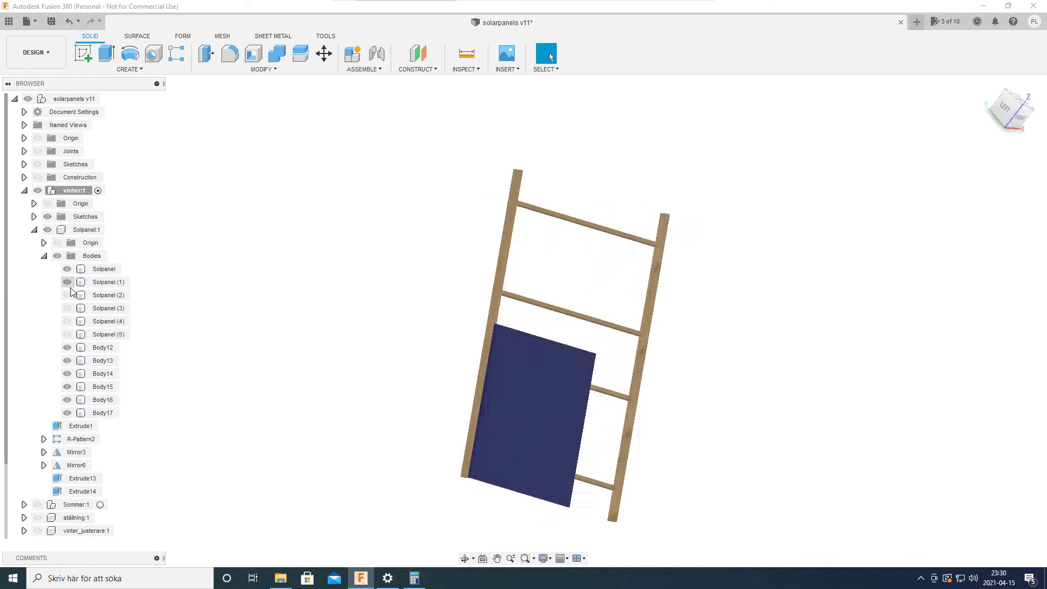
{"action": "left_click", "coordinate": [68, 295]}
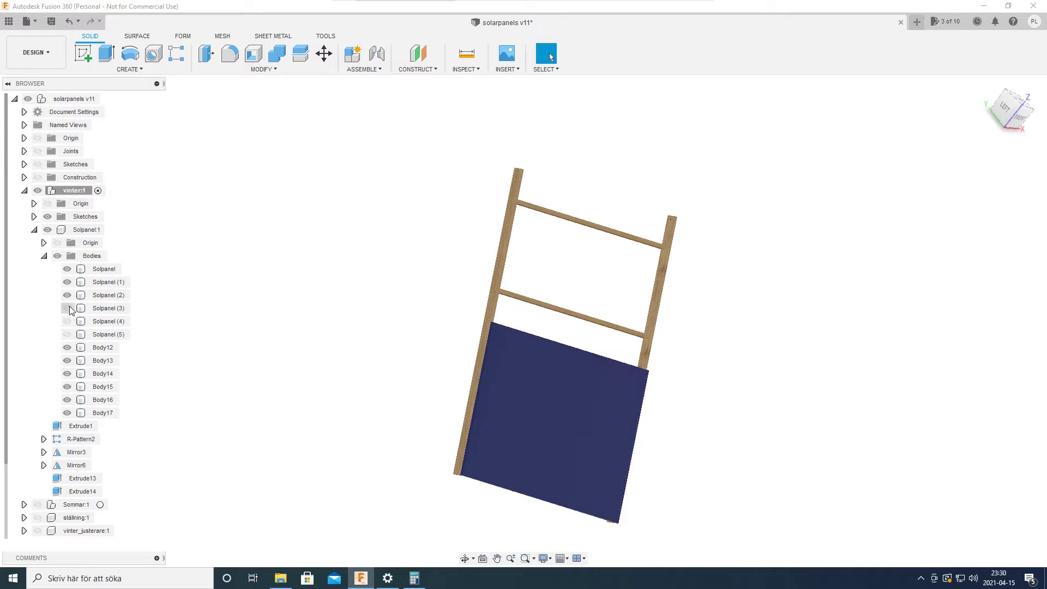
{"action": "left_click", "coordinate": [67, 321]}
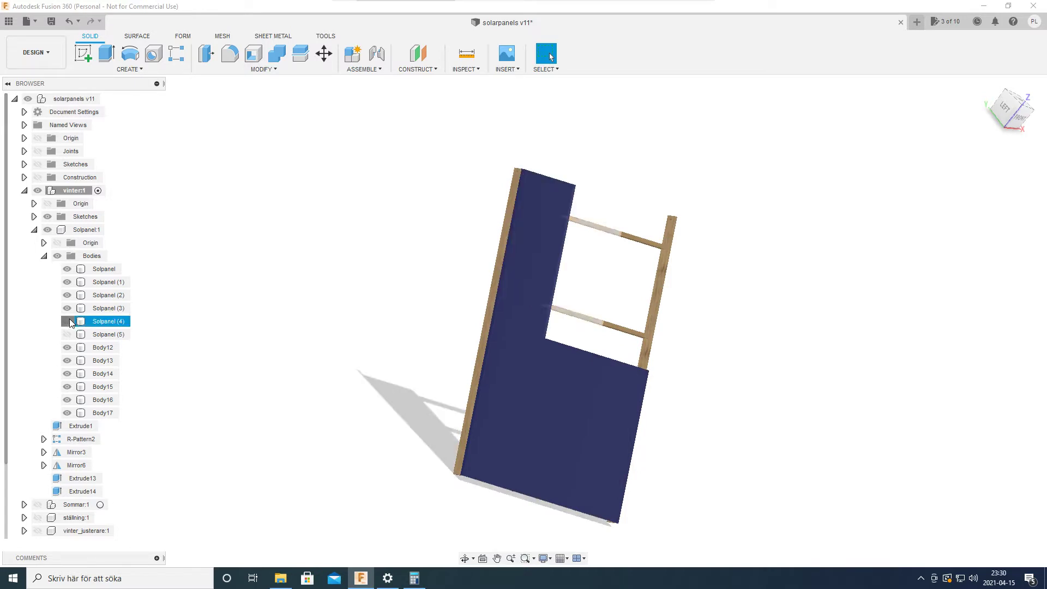
{"action": "left_click", "coordinate": [67, 335]}
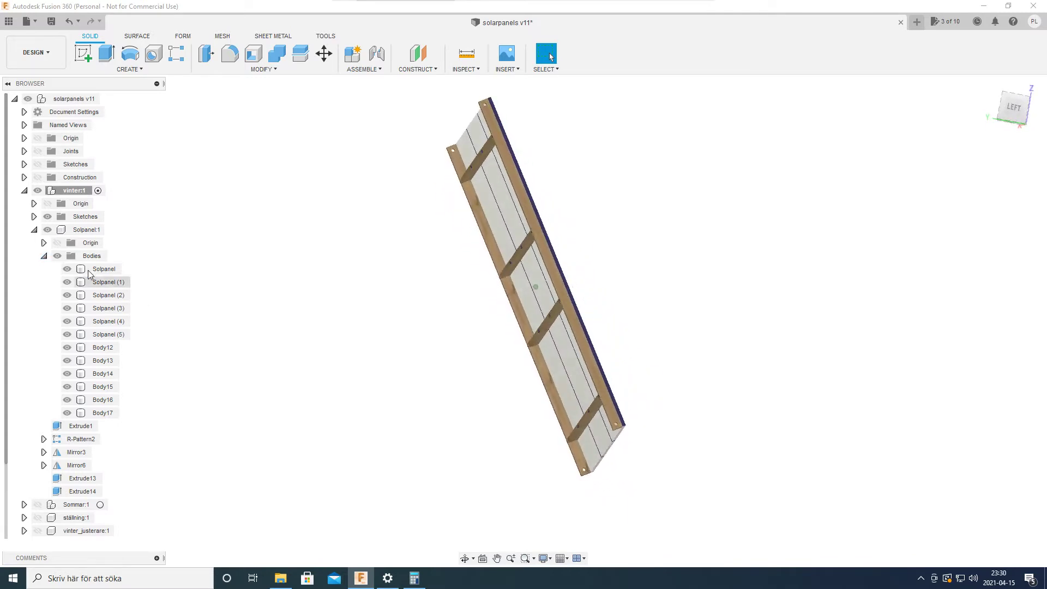
Collapse and hide the vinter:1 component, then show the ställning:1 wooden stand
{"action": "left_click", "coordinate": [24, 190]}
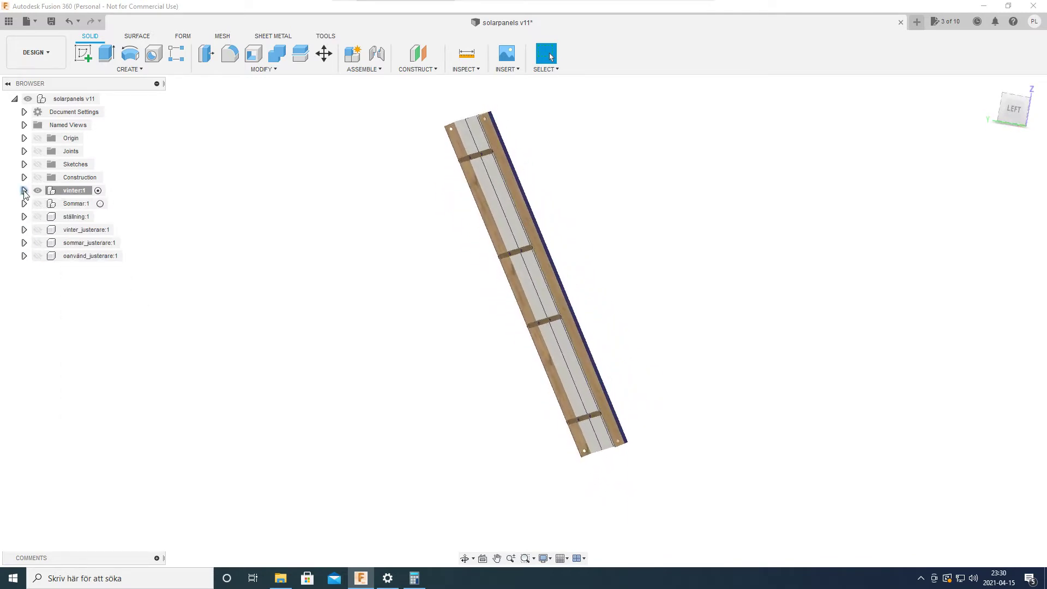
{"action": "left_click", "coordinate": [38, 191]}
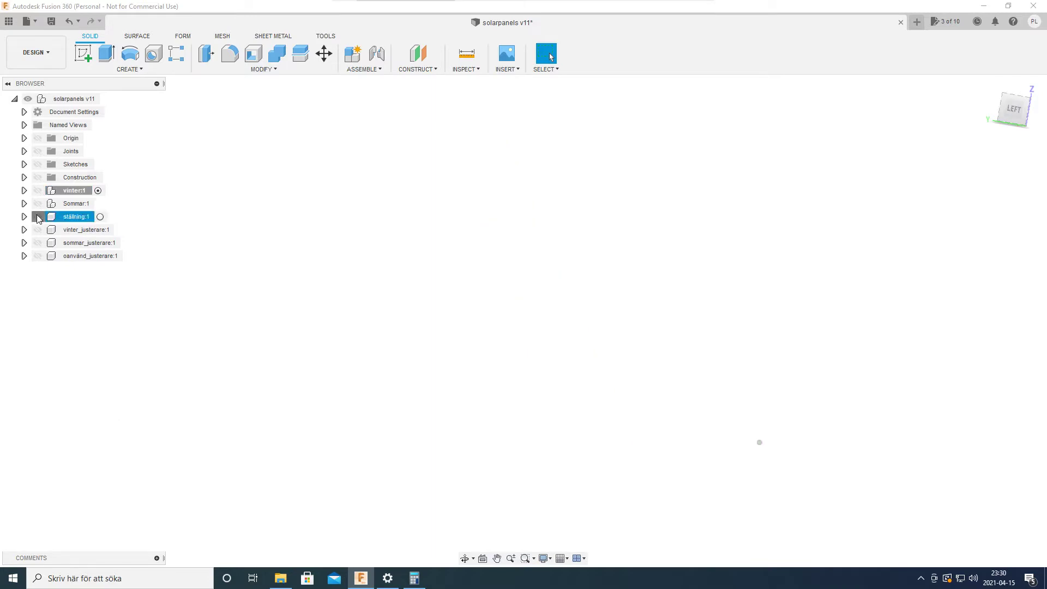
{"action": "left_click", "coordinate": [38, 217]}
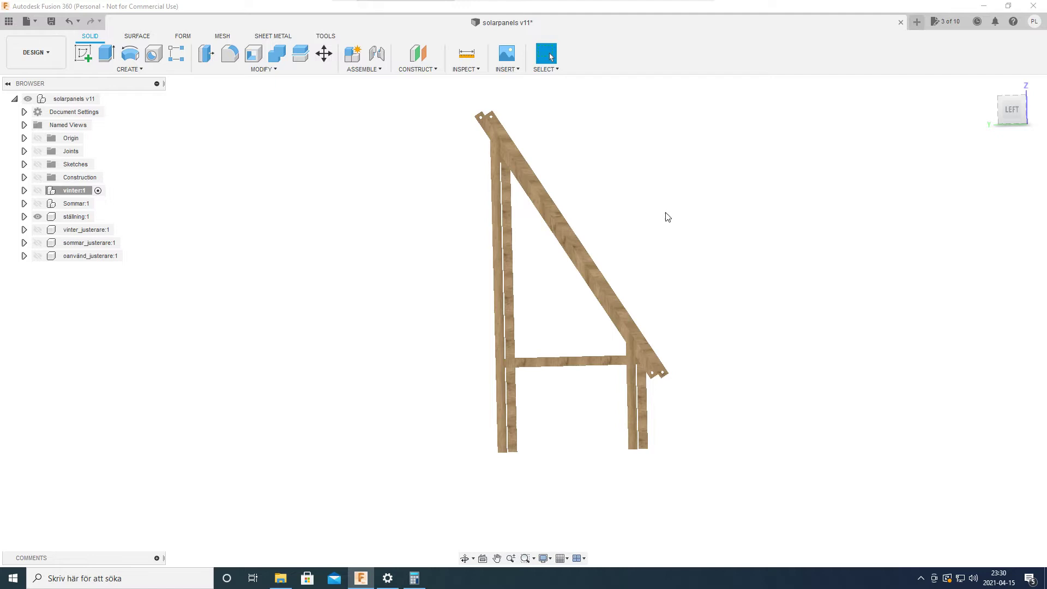
Show the vinter:1 panel assembly on the stand and orbit around to inspect it
{"action": "middle_click_drag", "start_coordinate": [683, 281], "coordinate": [530, 145], "text": "shift"}
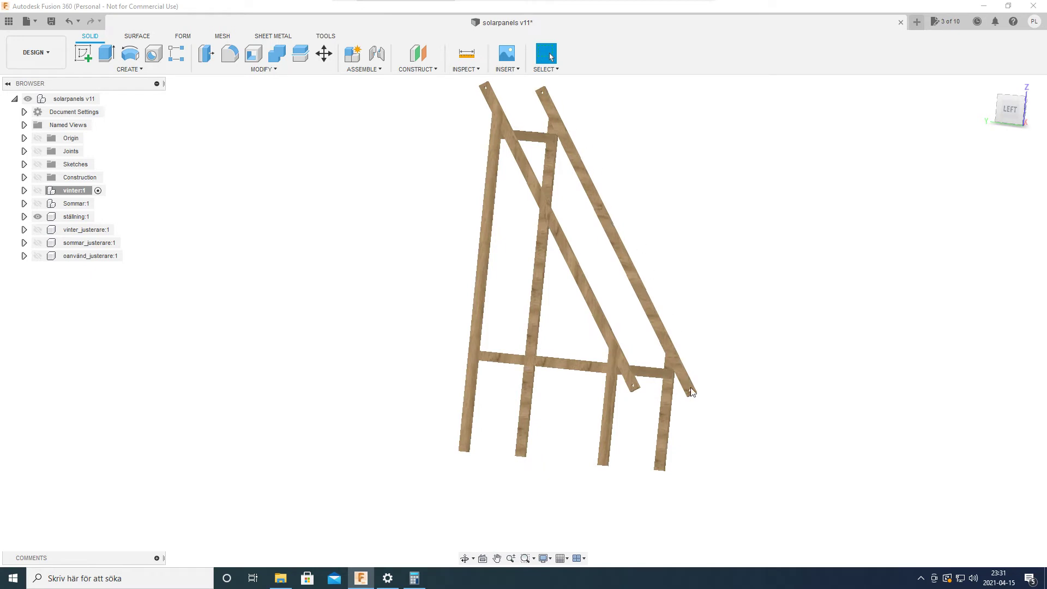
{"action": "middle_click_drag", "start_coordinate": [653, 230], "coordinate": [98, 246], "text": "shift"}
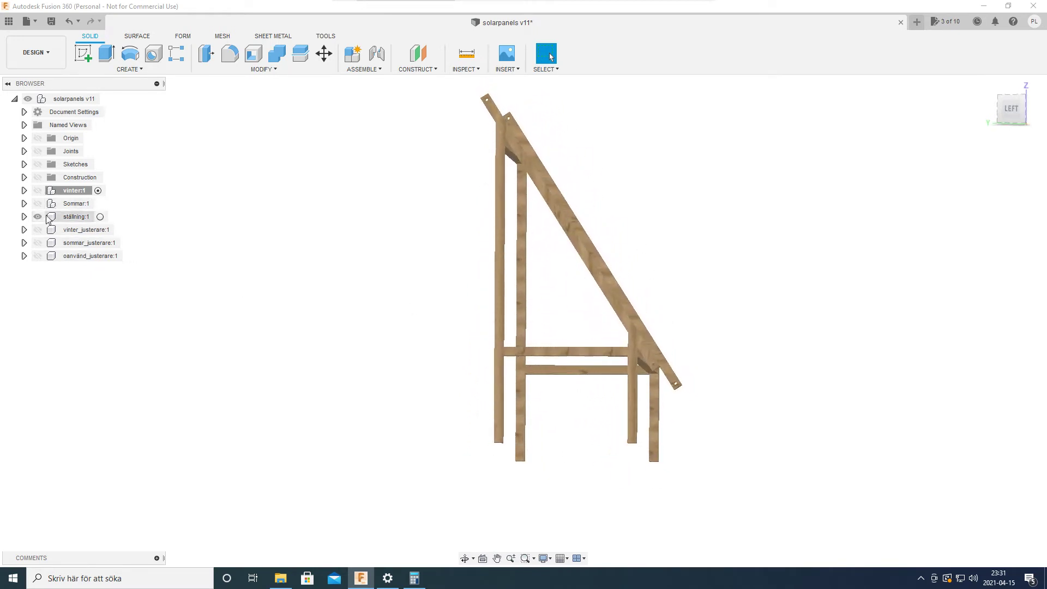
{"action": "middle_click_drag", "start_coordinate": [48, 218], "coordinate": [35, 194], "text": "shift"}
{"action": "left_click", "coordinate": [38, 191]}
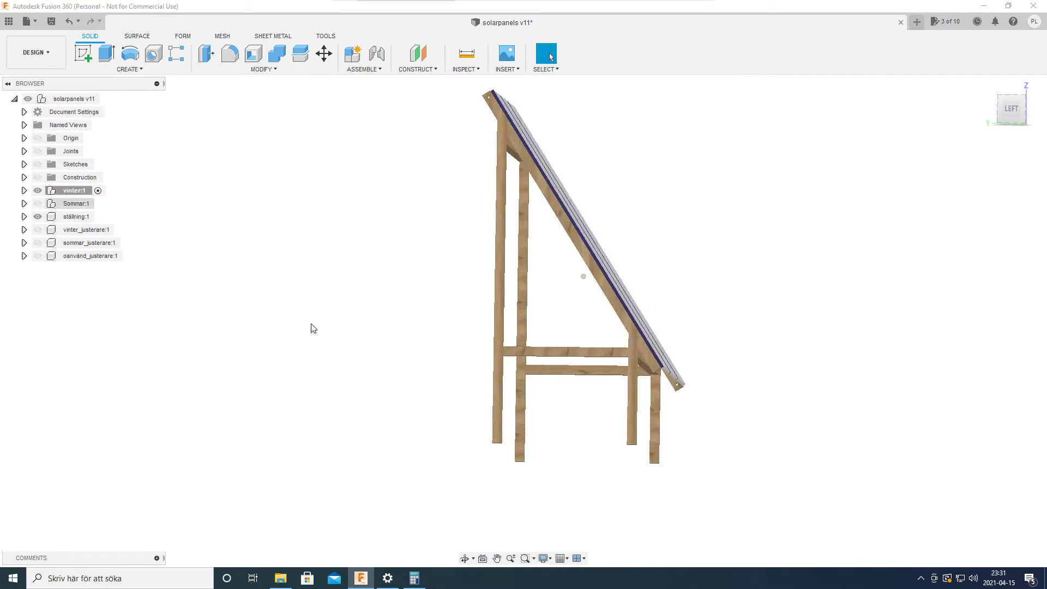
{"action": "middle_click_drag", "start_coordinate": [310, 327], "coordinate": [473, 381], "text": "shift"}
{"action": "scroll", "coordinate": [775, 391], "scroll_direction": "up", "scroll_amount": 6}
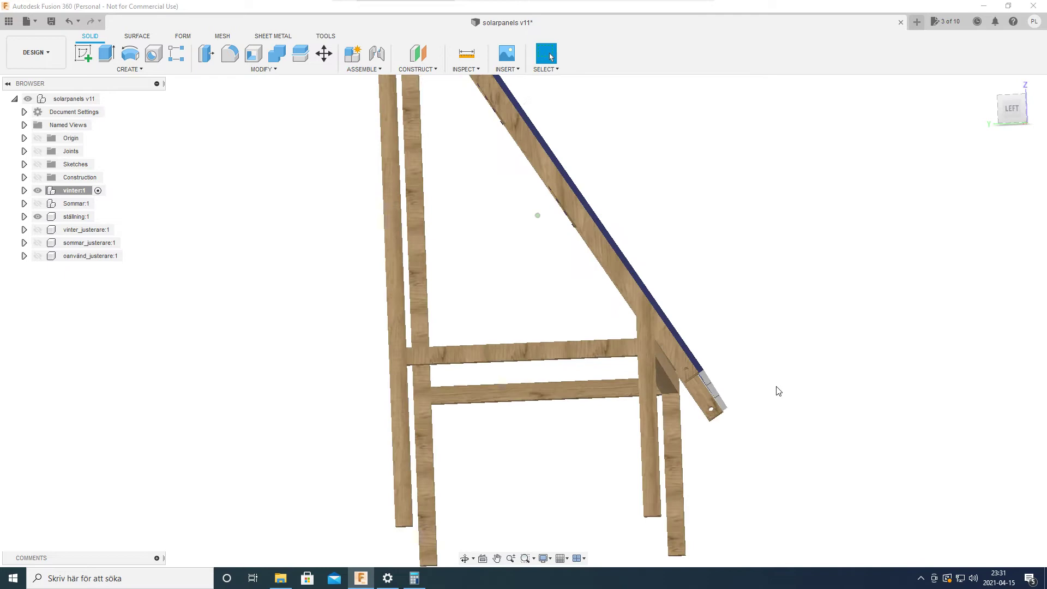
{"action": "middle_click_drag", "start_coordinate": [692, 395], "coordinate": [882, 459], "text": "shift"}
{"action": "scroll", "coordinate": [882, 459], "scroll_direction": "down", "scroll_amount": 10}
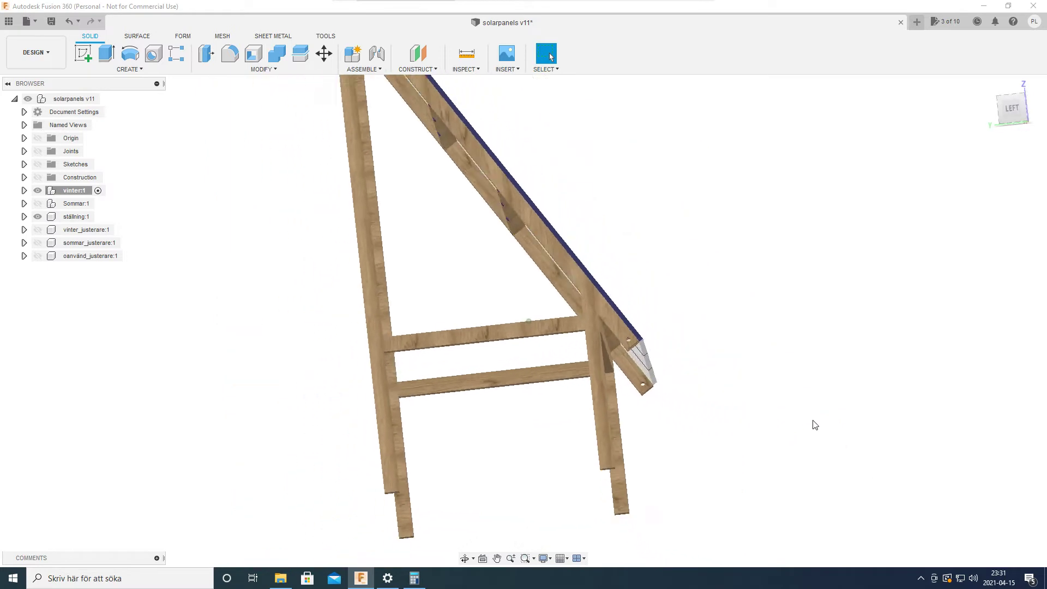
{"action": "middle_click_drag", "start_coordinate": [564, 256], "coordinate": [779, 393], "text": "shift"}
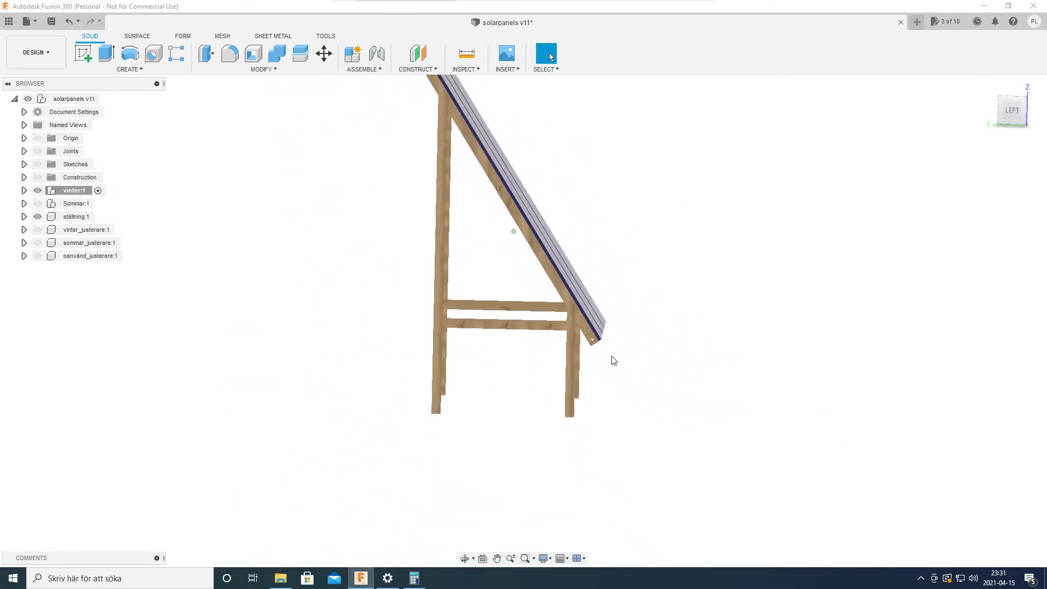
{"action": "middle_click_drag", "start_coordinate": [613, 360], "coordinate": [654, 313], "text": "shift"}
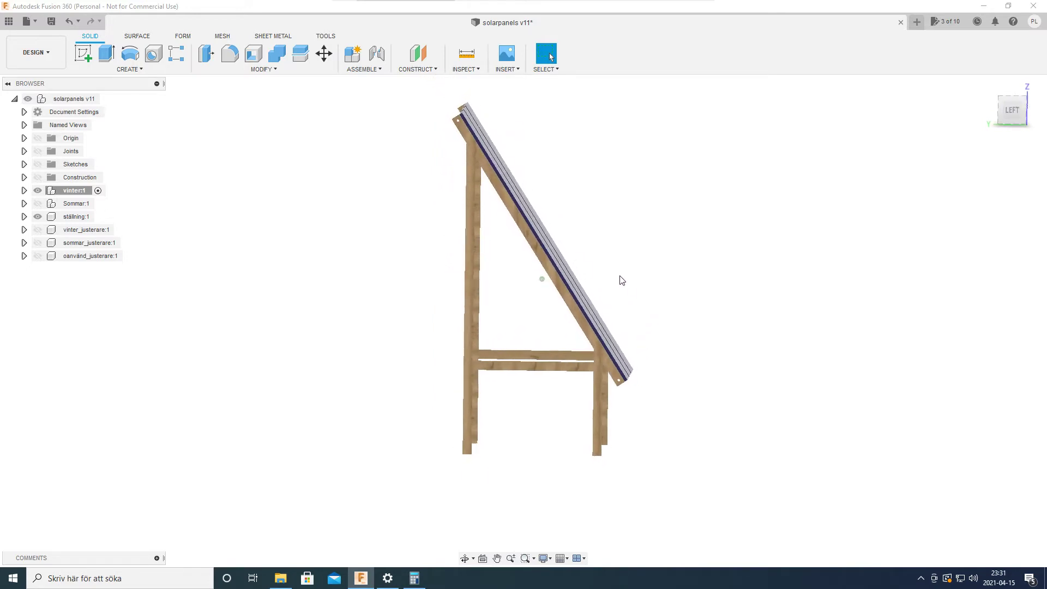
{"action": "middle_click_drag", "start_coordinate": [590, 191], "coordinate": [576, 175], "text": "shift"}
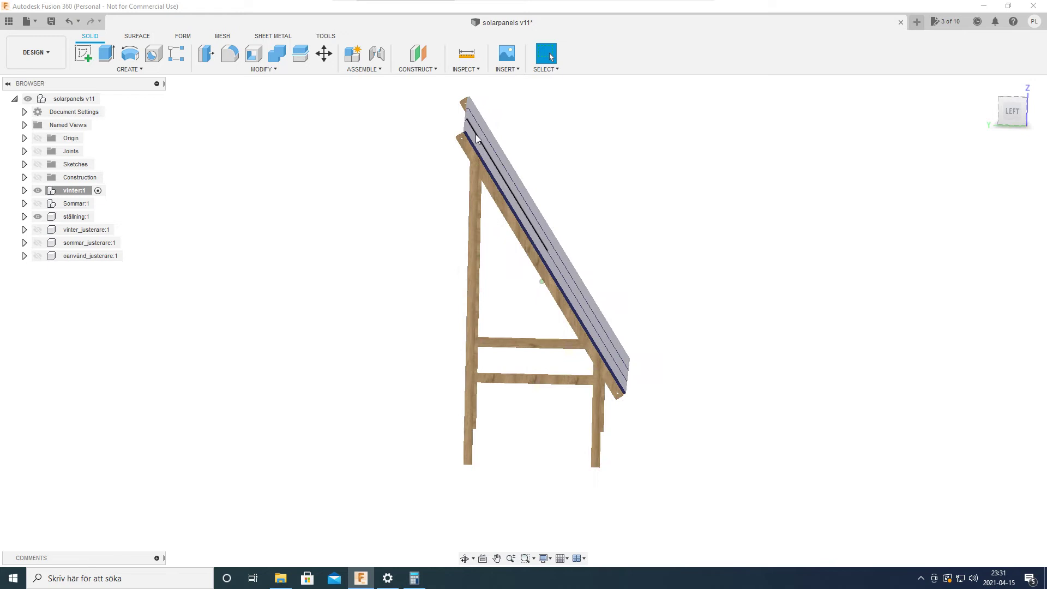
Tilt the panel up to nearly vertical on its pivot joint
{"action": "left_click_drag", "start_coordinate": [475, 134], "coordinate": [637, 135]}
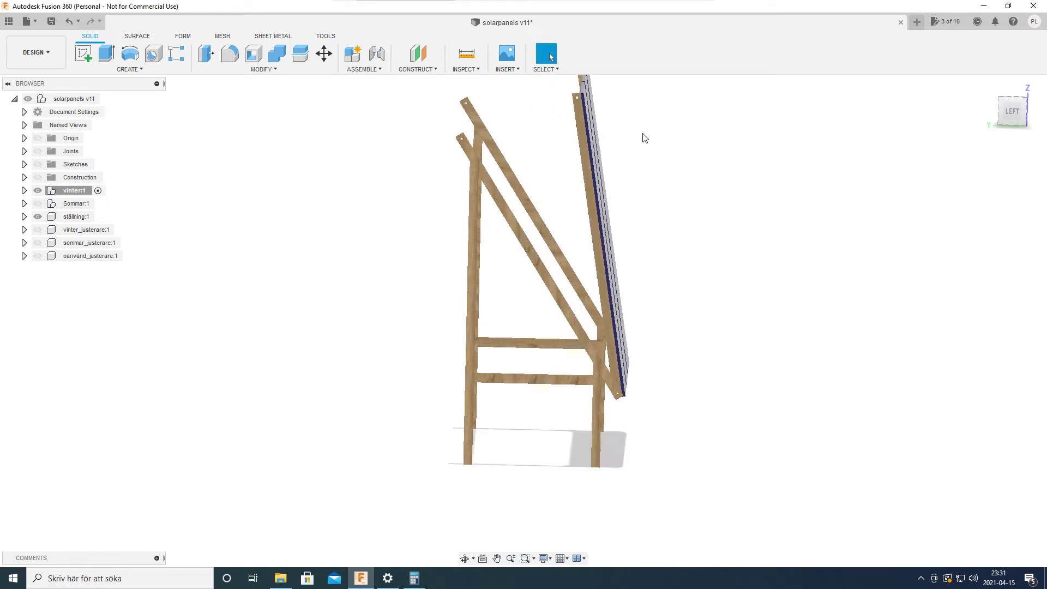
{"action": "middle_click_drag", "start_coordinate": [644, 137], "coordinate": [549, 332], "text": "shift"}
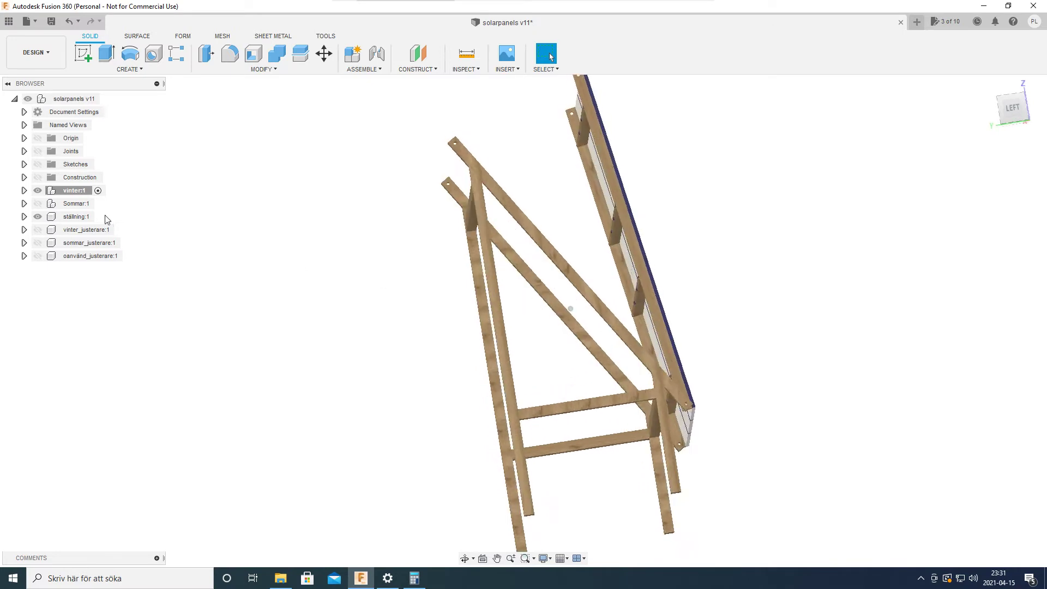
{"action": "middle_click_drag", "start_coordinate": [107, 219], "coordinate": [41, 253], "text": "shift"}
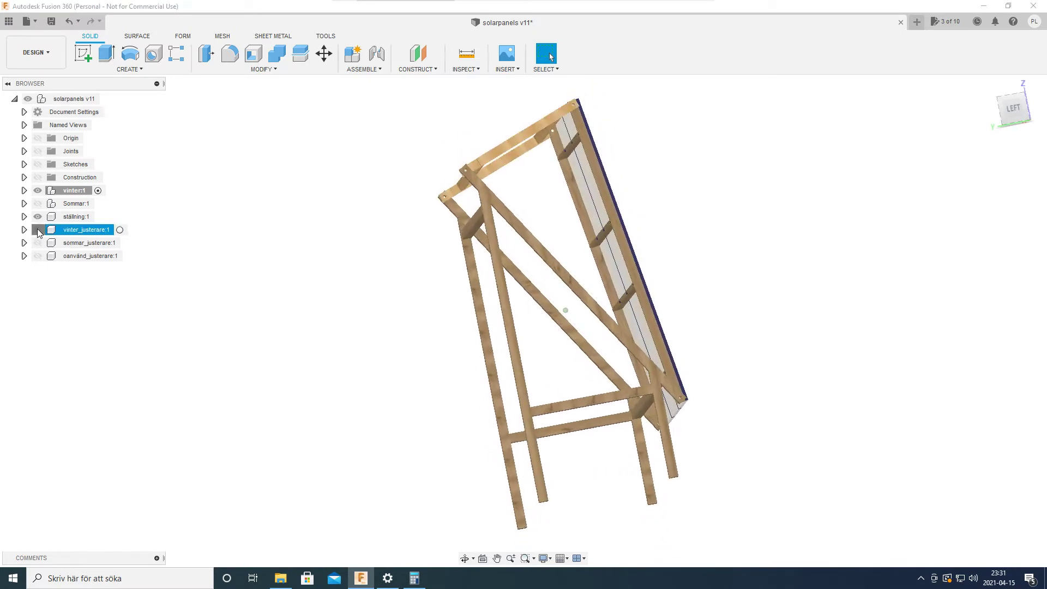
Show the vinter_justerare:1 adjuster frame and orbit around the stand to inspect the panel
{"action": "left_click", "coordinate": [38, 229]}
{"action": "middle_click_drag", "start_coordinate": [37, 233], "coordinate": [558, 305], "text": "shift"}
{"action": "scroll", "coordinate": [557, 305], "scroll_direction": "down", "scroll_amount": 8}
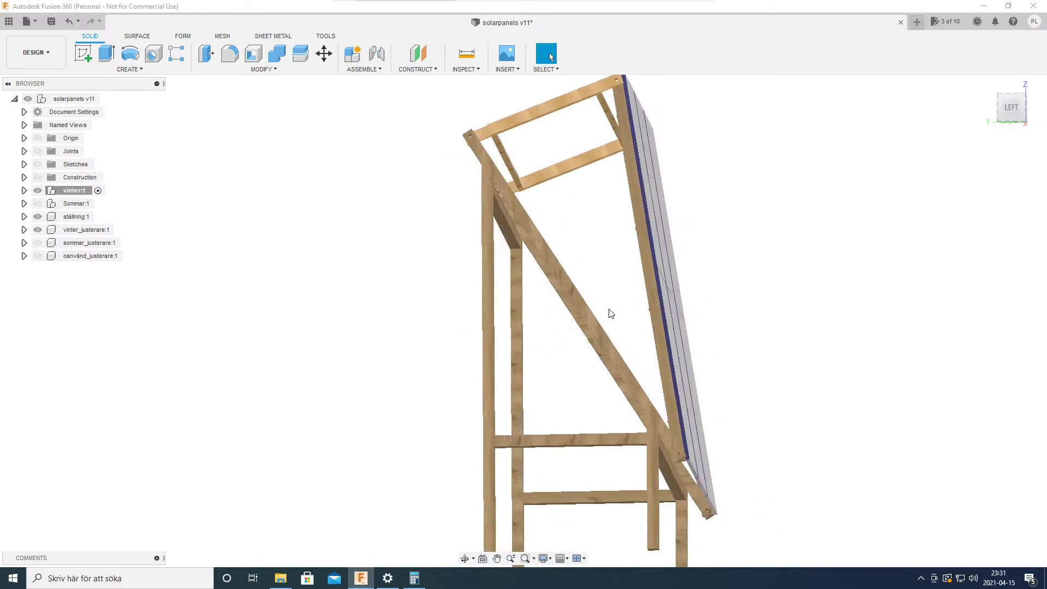
{"action": "scroll", "coordinate": [621, 304], "scroll_direction": "down", "scroll_amount": 5}
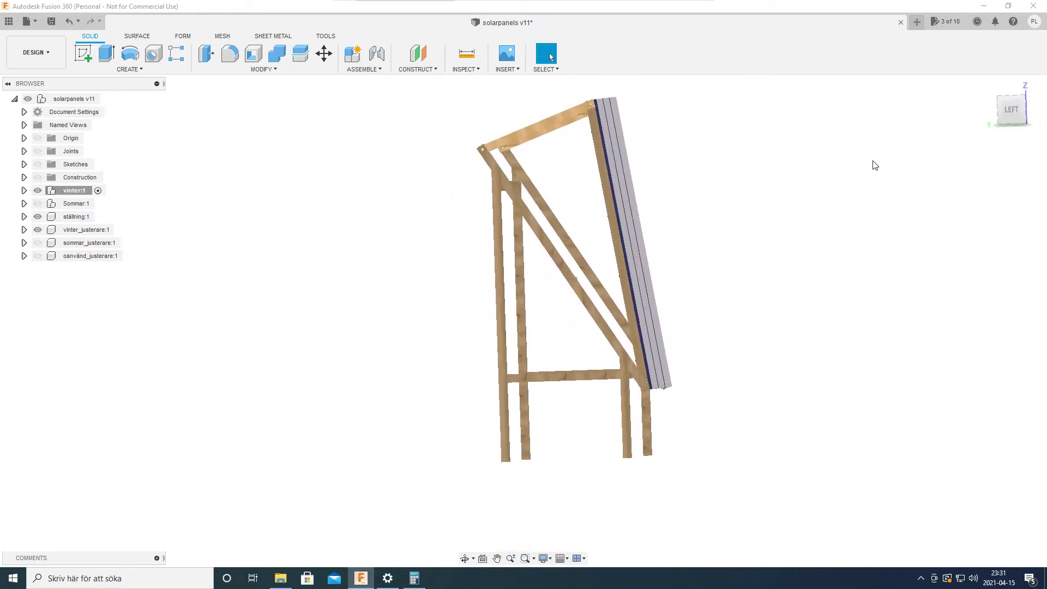
{"action": "middle_click_drag", "start_coordinate": [654, 231], "coordinate": [644, 114], "text": "shift"}
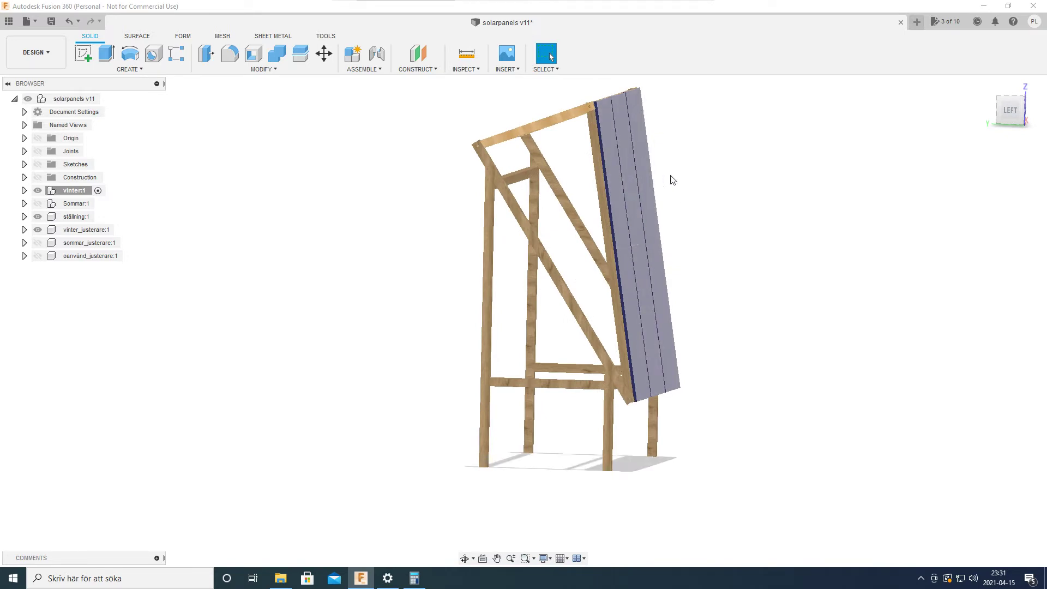
{"action": "middle_click_drag", "start_coordinate": [675, 185], "coordinate": [92, 208], "text": "shift"}
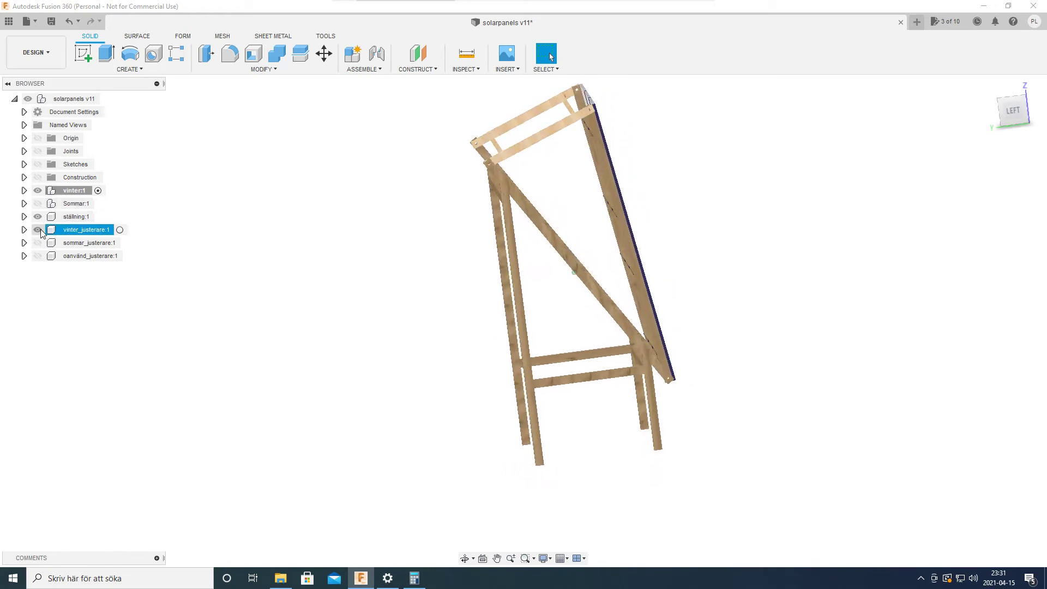
{"action": "middle_click_drag", "start_coordinate": [519, 168], "coordinate": [120, 212], "text": "shift"}
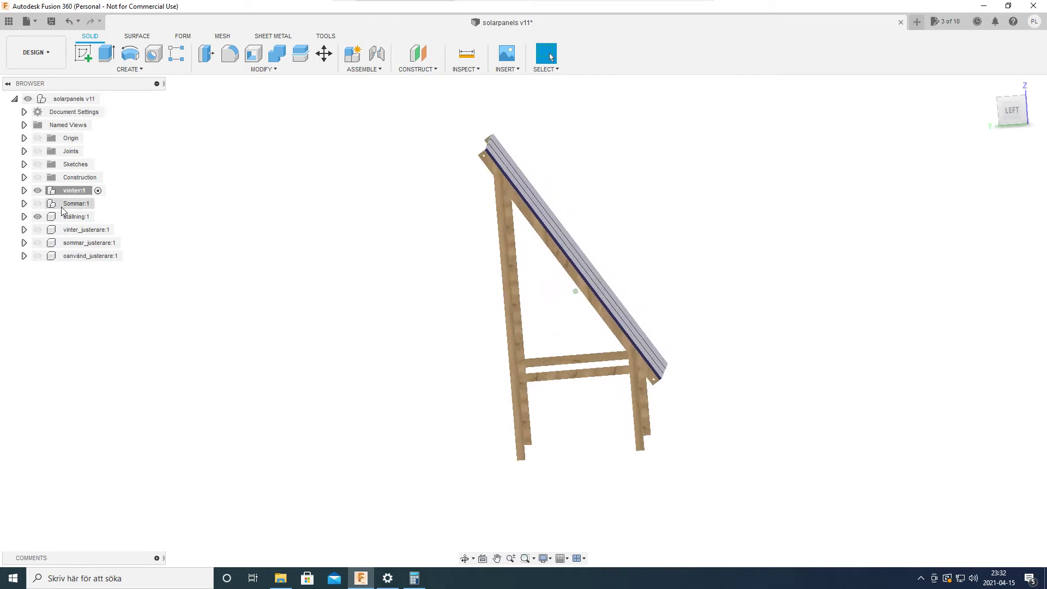
Hide vinter:1 and show the sommar_justerare:1 summer adjuster frame
{"action": "left_click", "coordinate": [38, 191]}
{"action": "middle_click_drag", "start_coordinate": [323, 257], "coordinate": [33, 218], "text": "shift"}
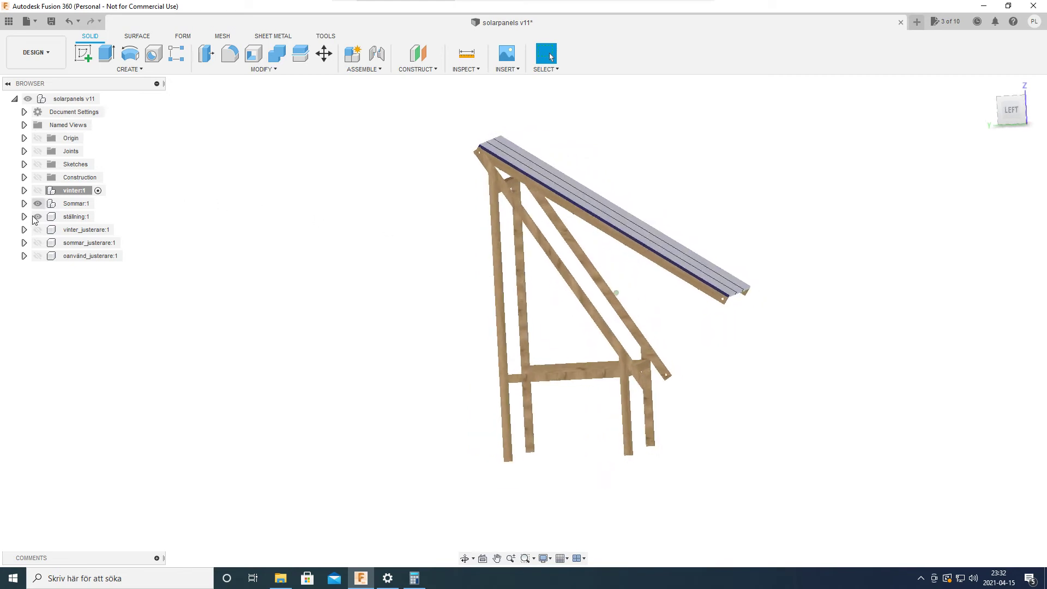
{"action": "left_click", "coordinate": [37, 243]}
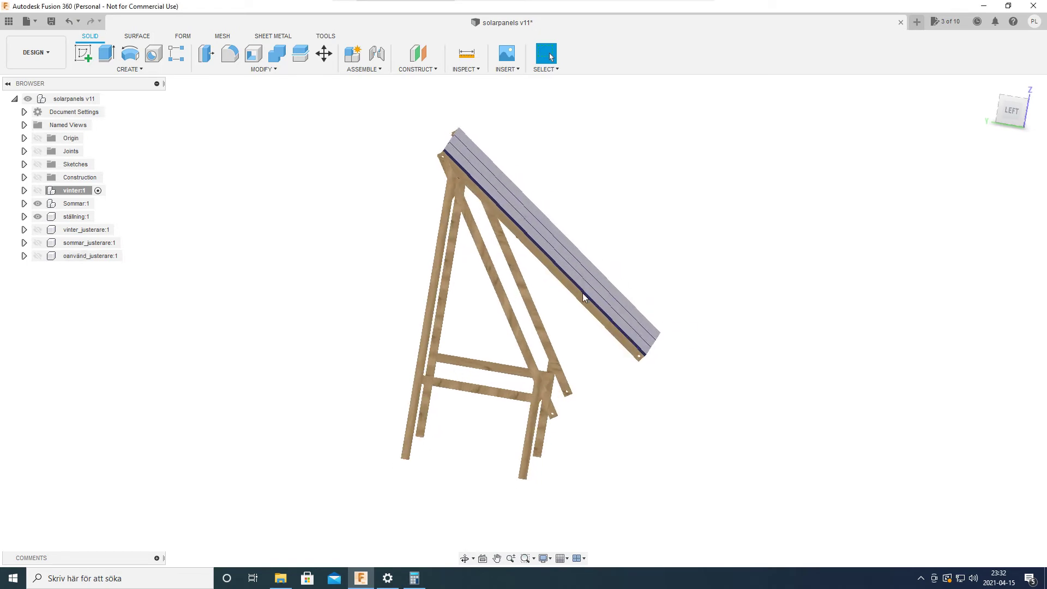
Show the oanvänd_justerare:1 unused adjuster boards
{"action": "left_click", "coordinate": [38, 257]}
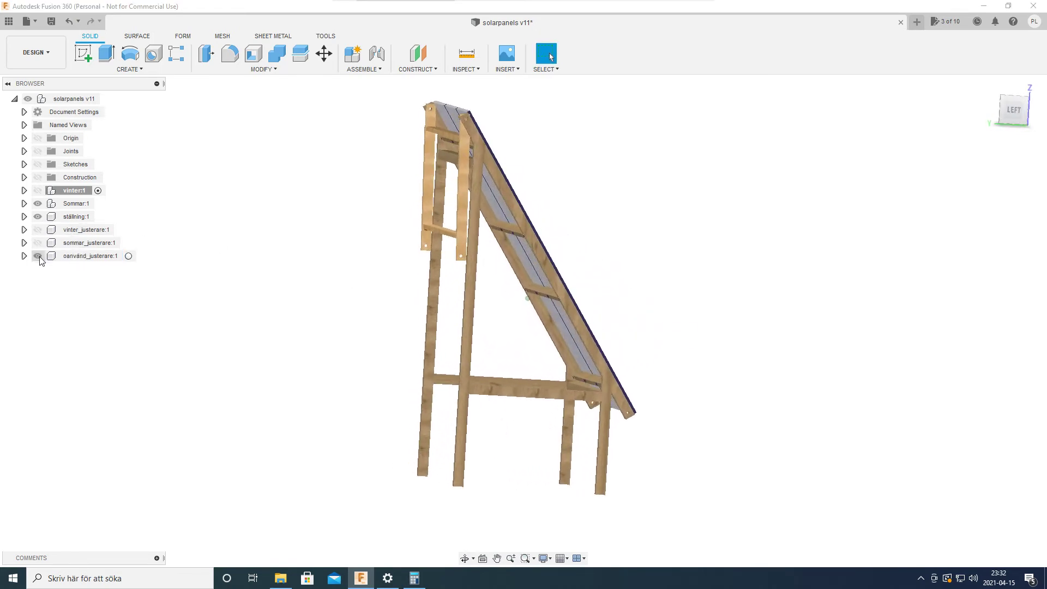